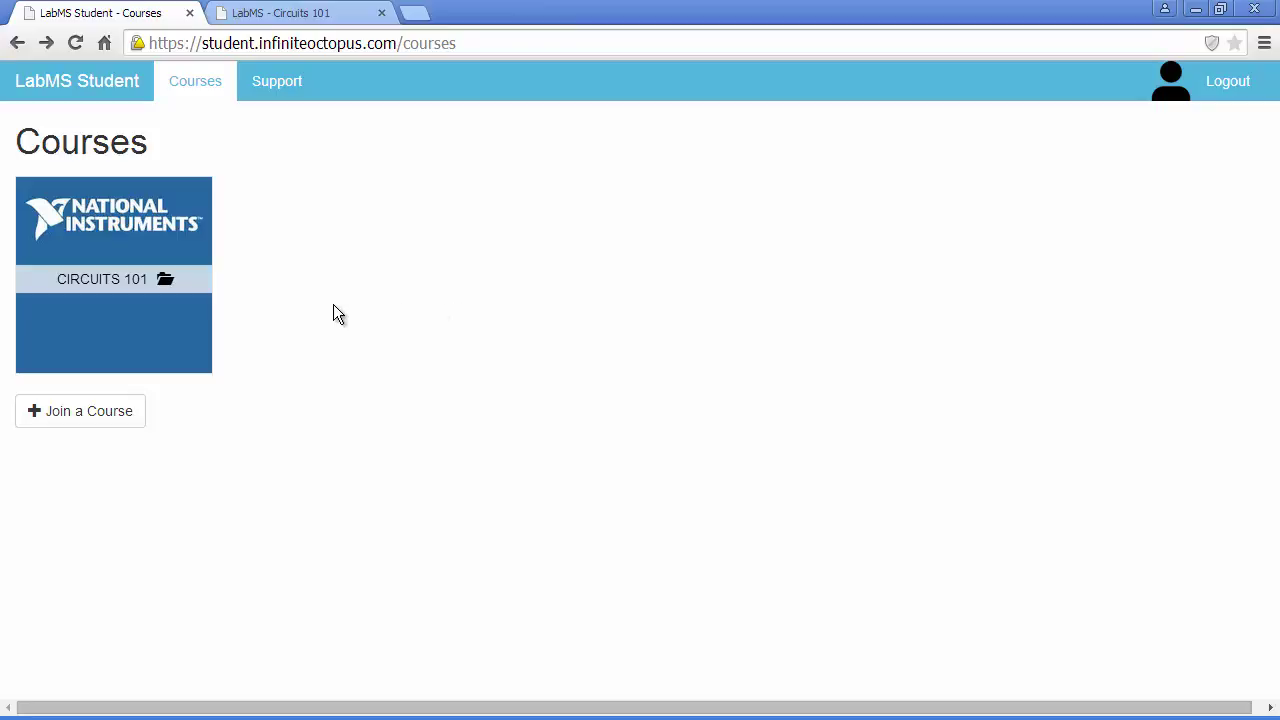
# Step: Open the Ohm's Law lab in the Circuits 101 course and preview the titles of its numbered steps
pyautogui.click(109, 274)
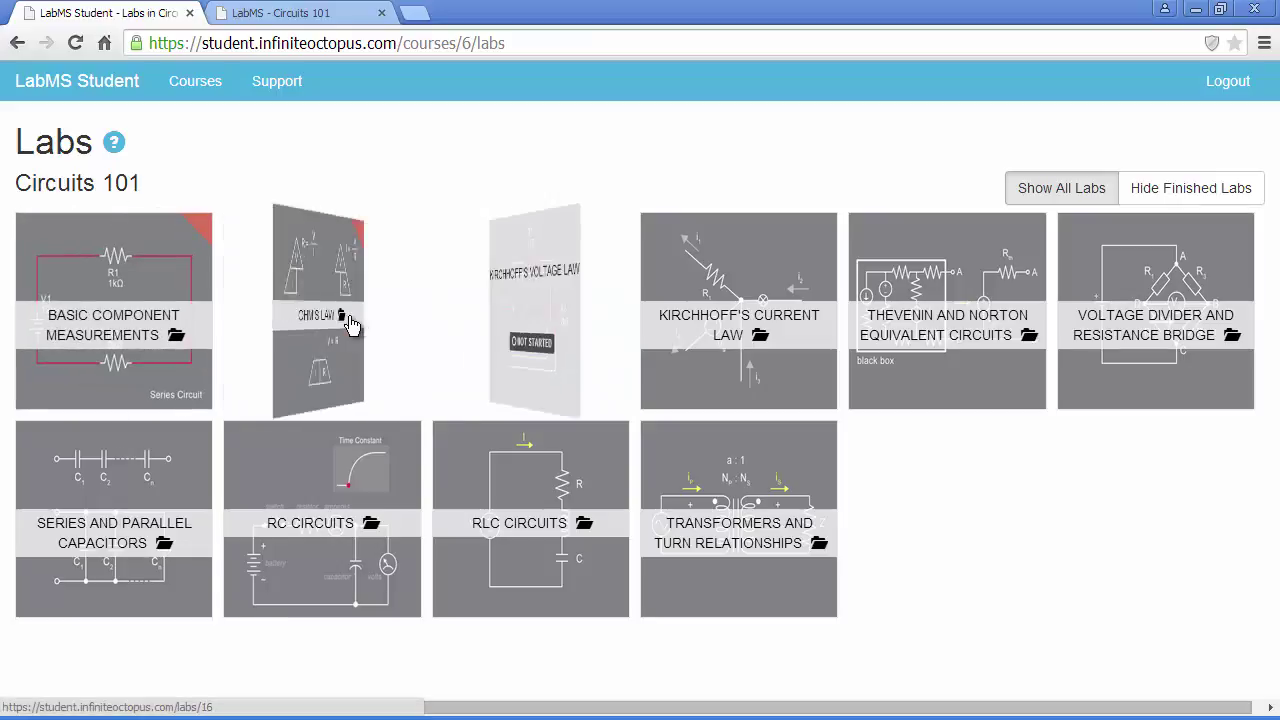
pyautogui.click(305, 278)
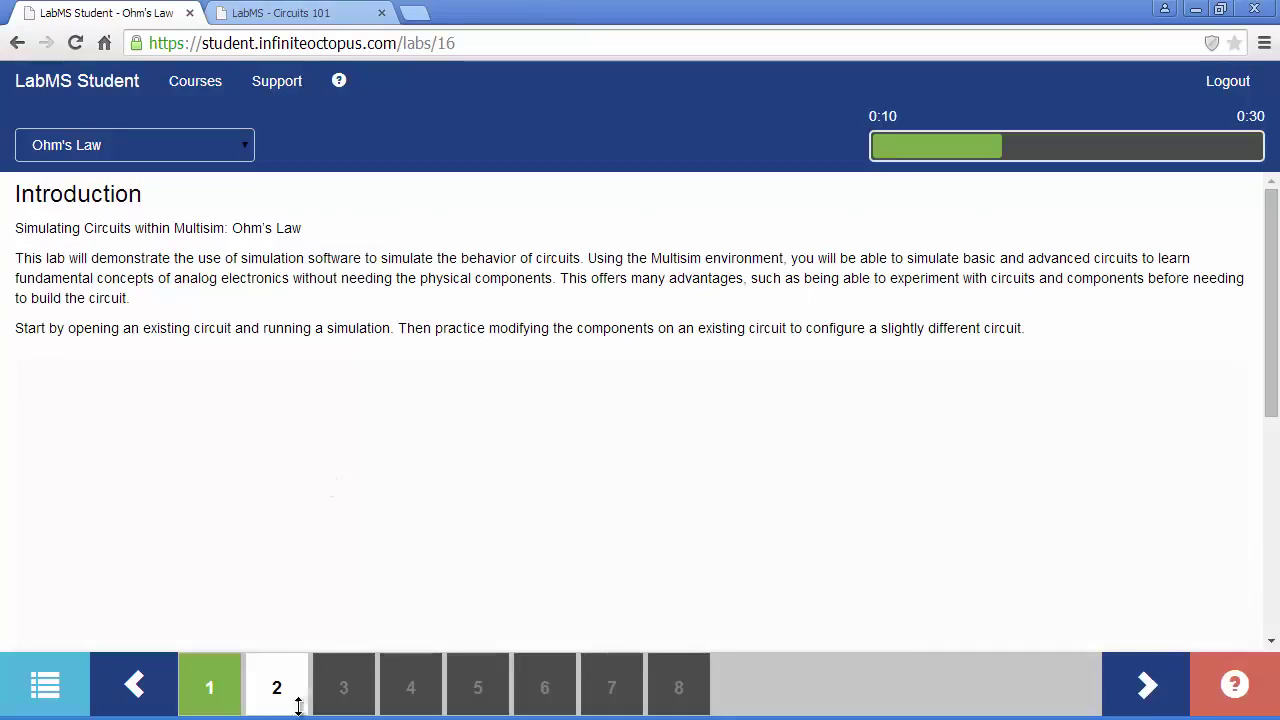
pyautogui.moveTo(199, 690)
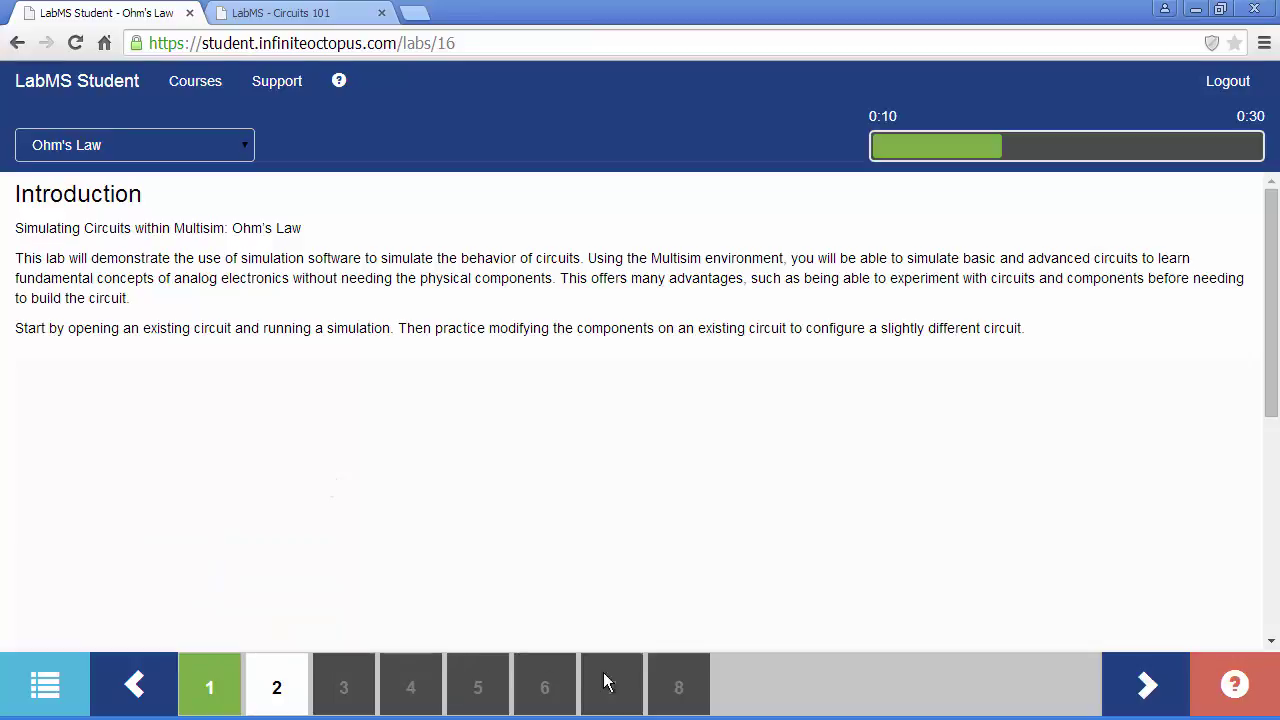
pyautogui.moveTo(704, 684)
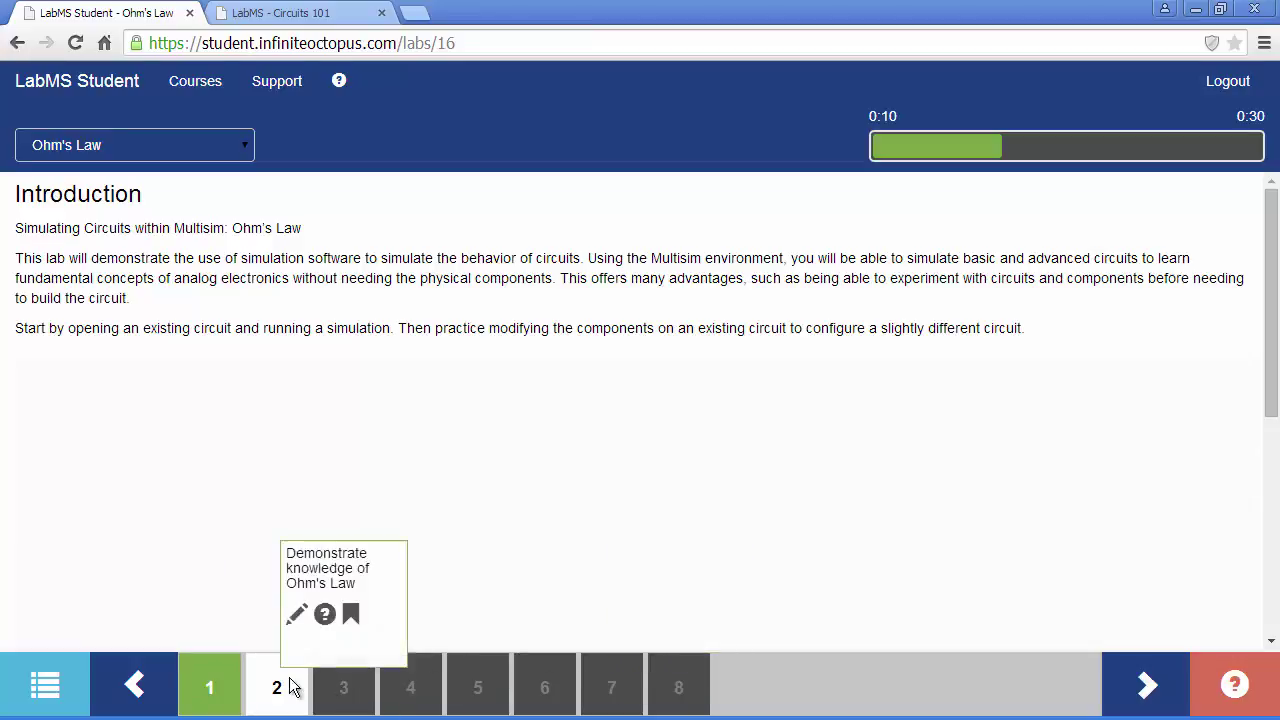
pyautogui.moveTo(419, 688)
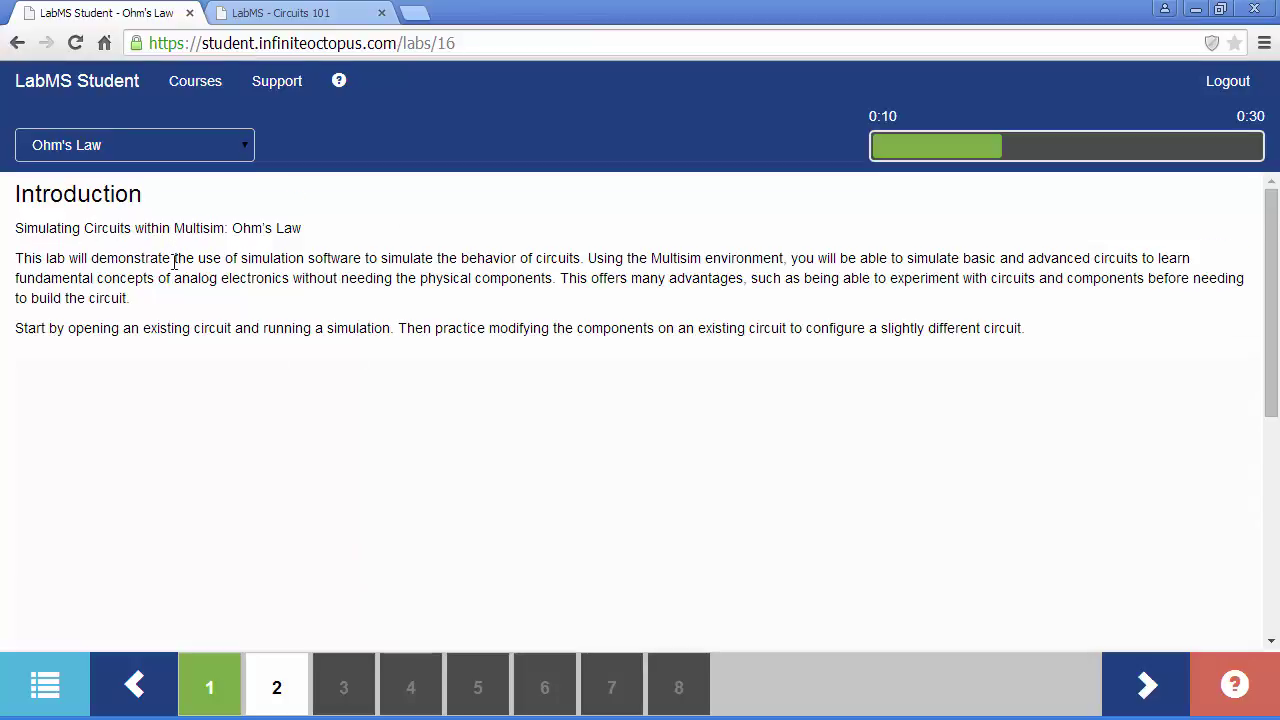
# Step: Play the first seconds of the Ohm's Law introduction video, pause it and return to the introduction text
pyautogui.scroll(-5, 175, 262)
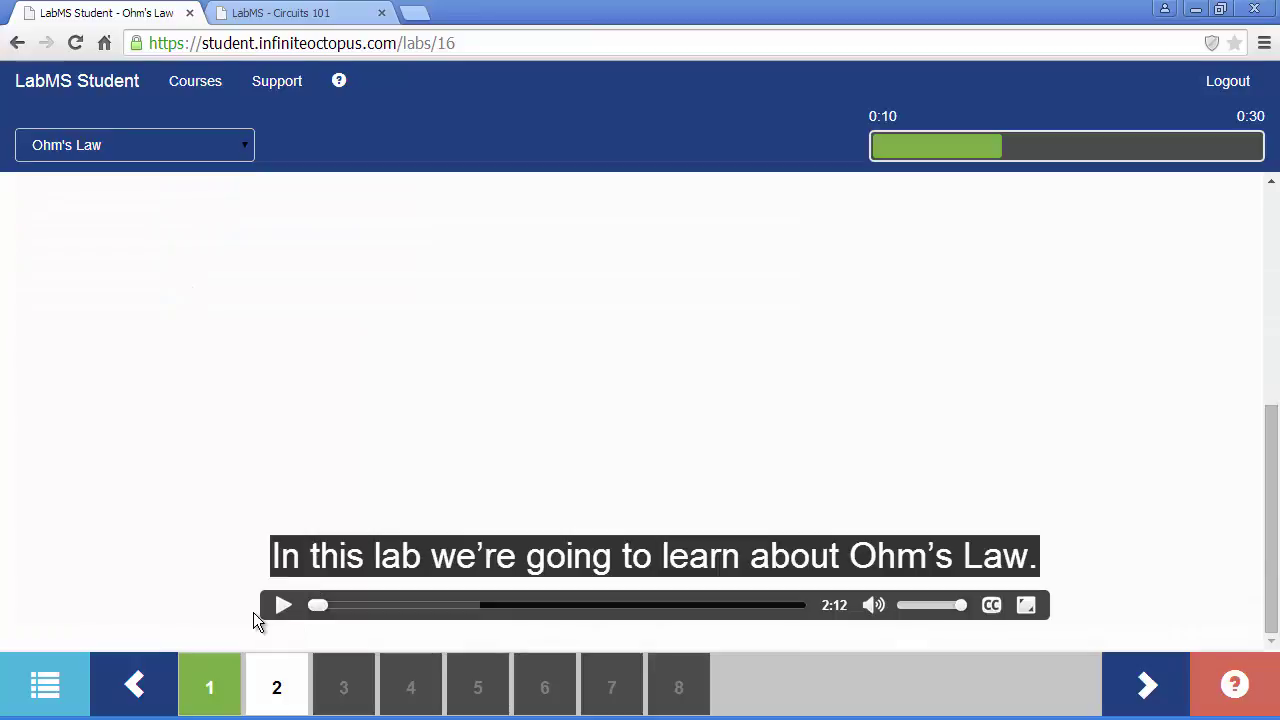
pyautogui.click(281, 607)
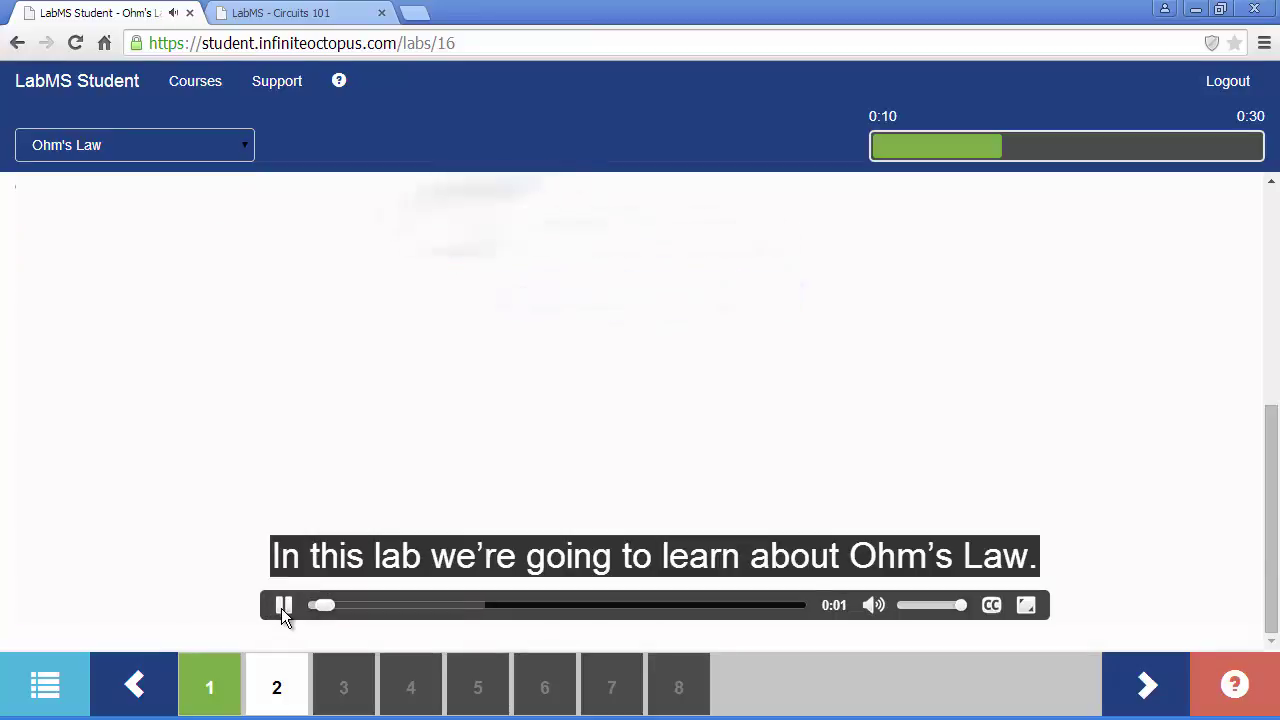
pyautogui.click(282, 608)
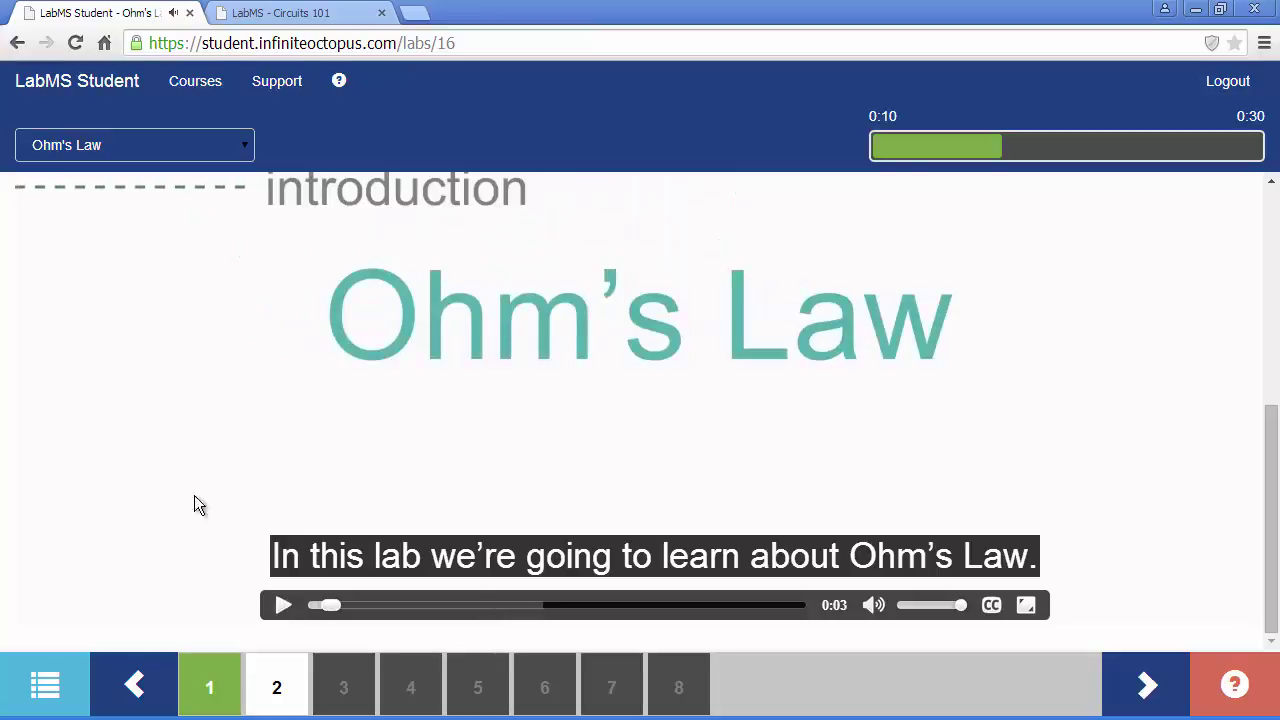
pyautogui.scroll(2, 180, 470)
pyautogui.scroll(3, 168, 432)
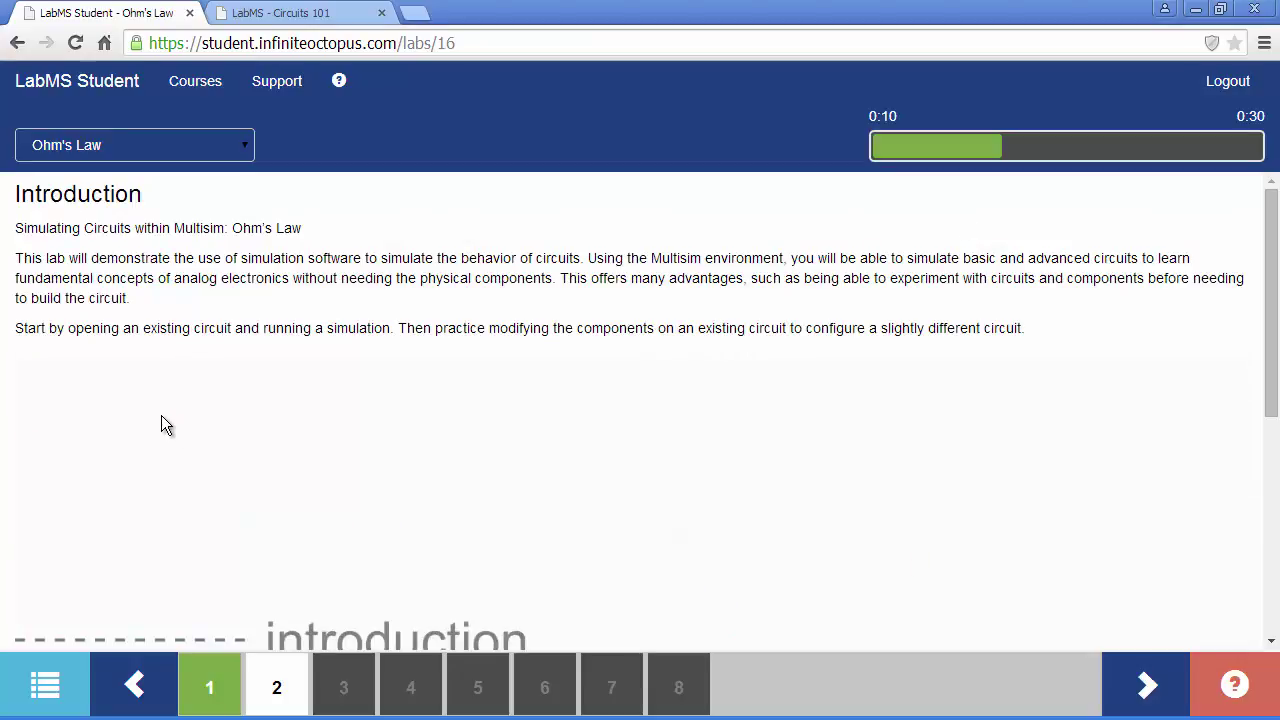
# Step: Advance through the Objectives step to step 3, Demonstrate knowledge of Ohm's Law, and bring up its current table
pyautogui.click(277, 700)
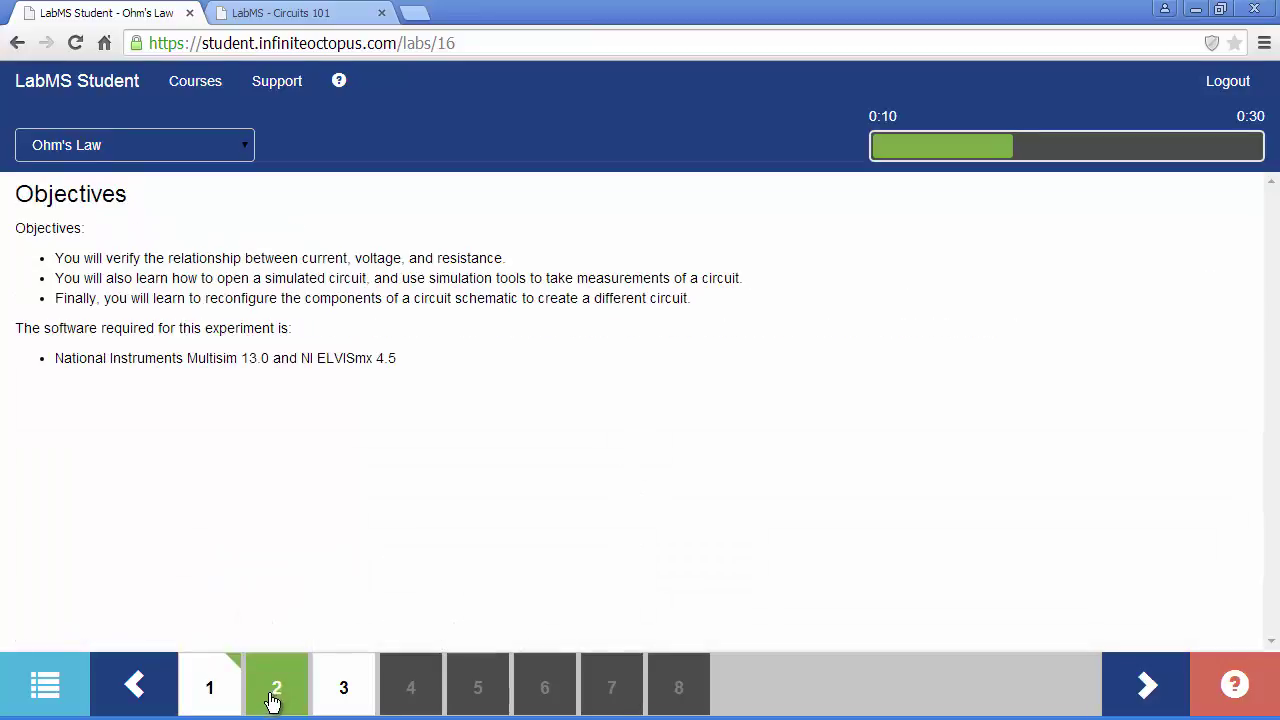
pyautogui.click(345, 688)
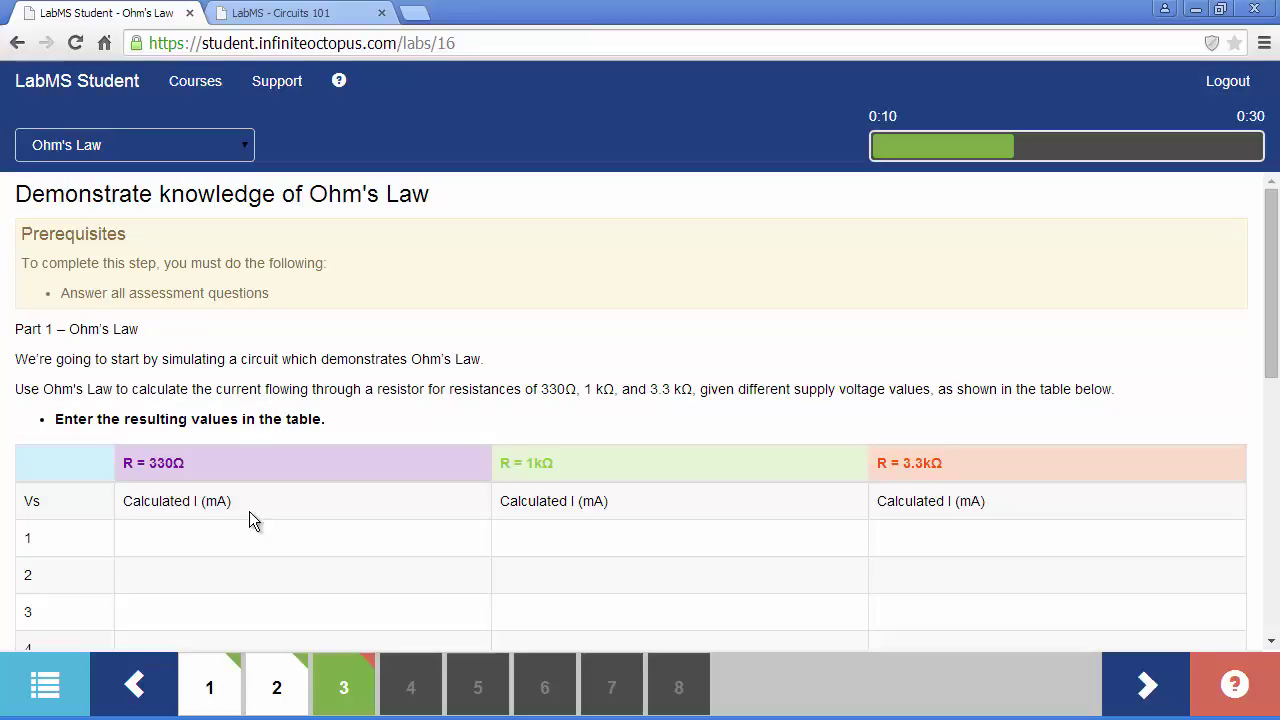
pyautogui.scroll(-1, 190, 350)
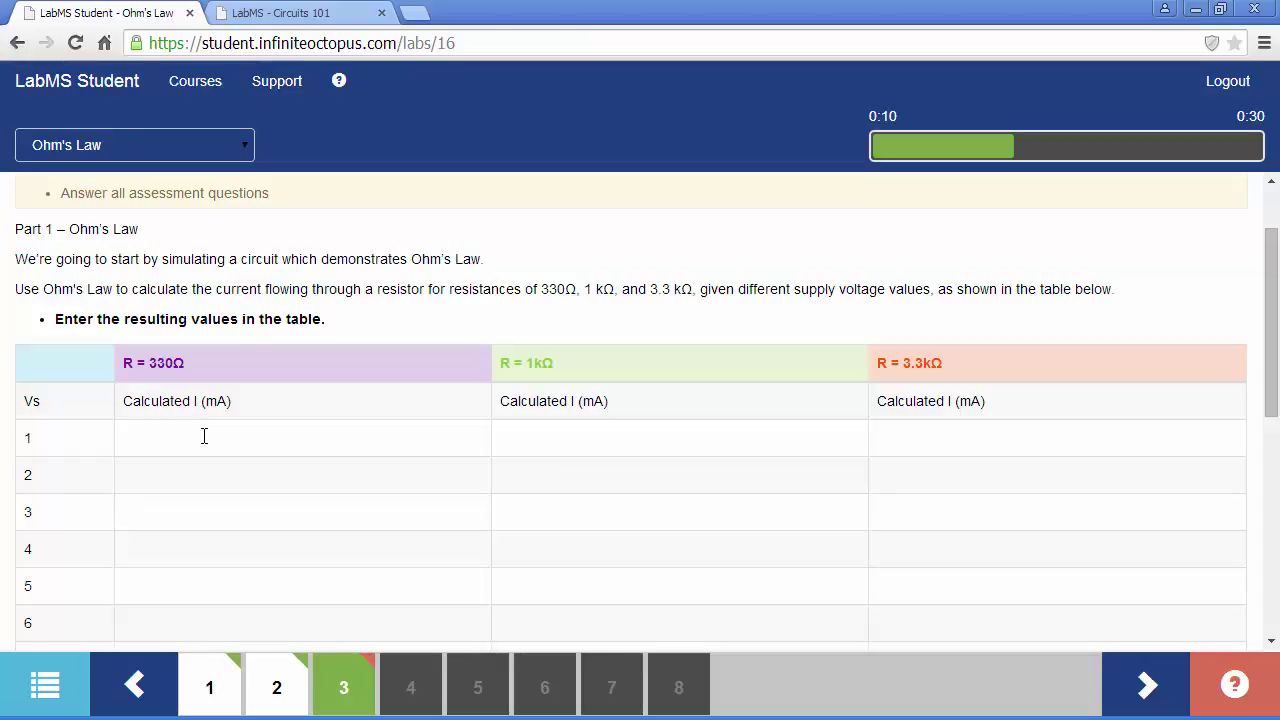
# Step: Fill the Vs = 1 row with calculated currents of 12 for 330 Ω, 15 for 1 kΩ and 20 for 3.3 kΩ
pyautogui.click(202, 437)
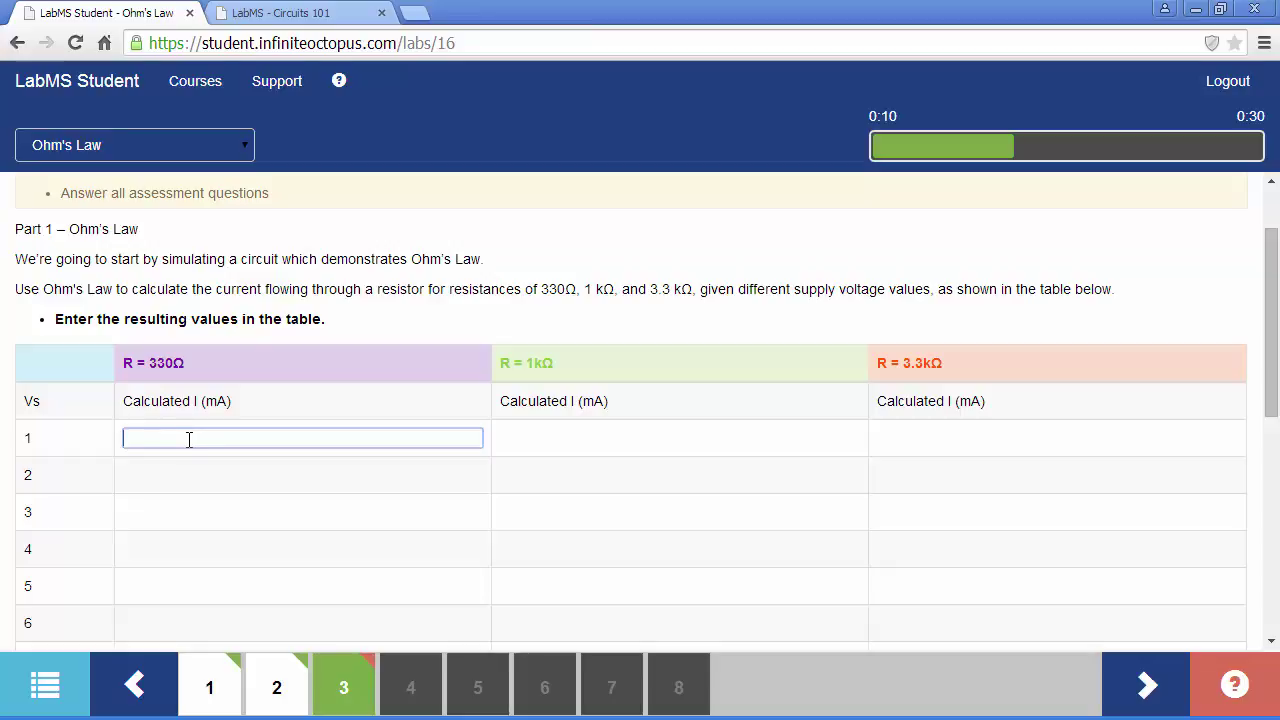
pyautogui.write('12')
pyautogui.click(568, 445)
pyautogui.write('15')
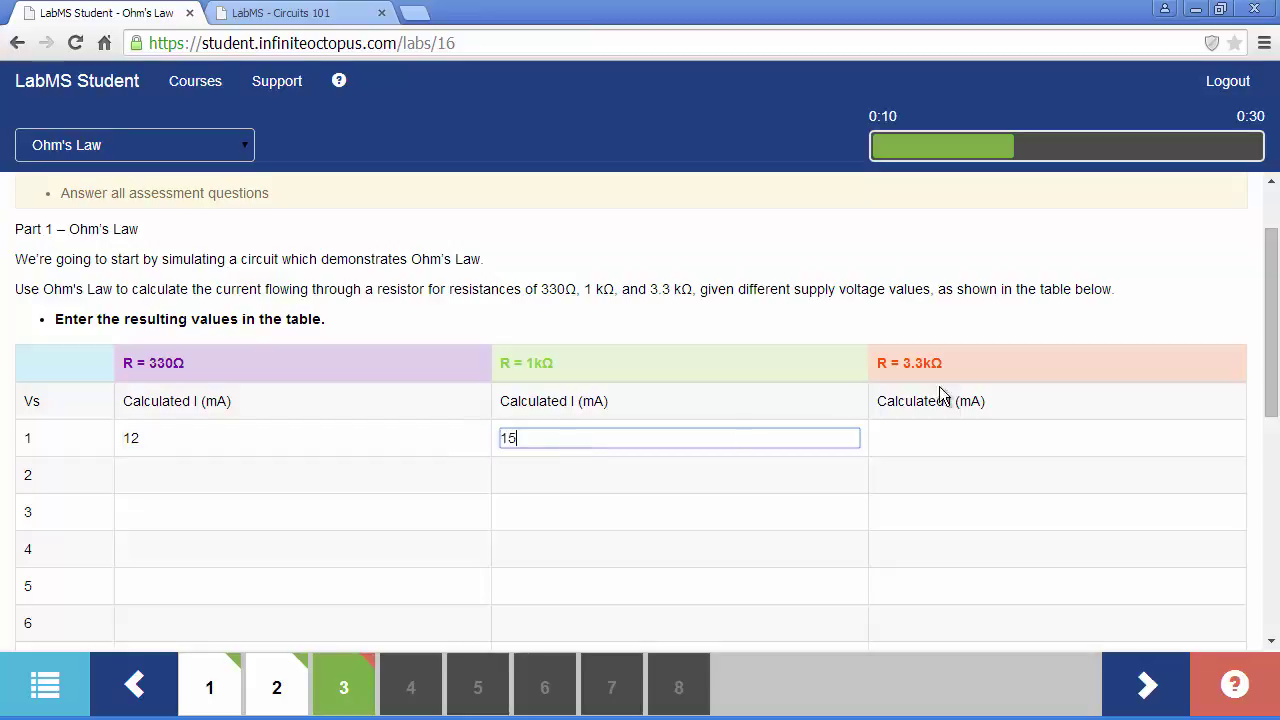
pyautogui.click(925, 445)
pyautogui.write('20')
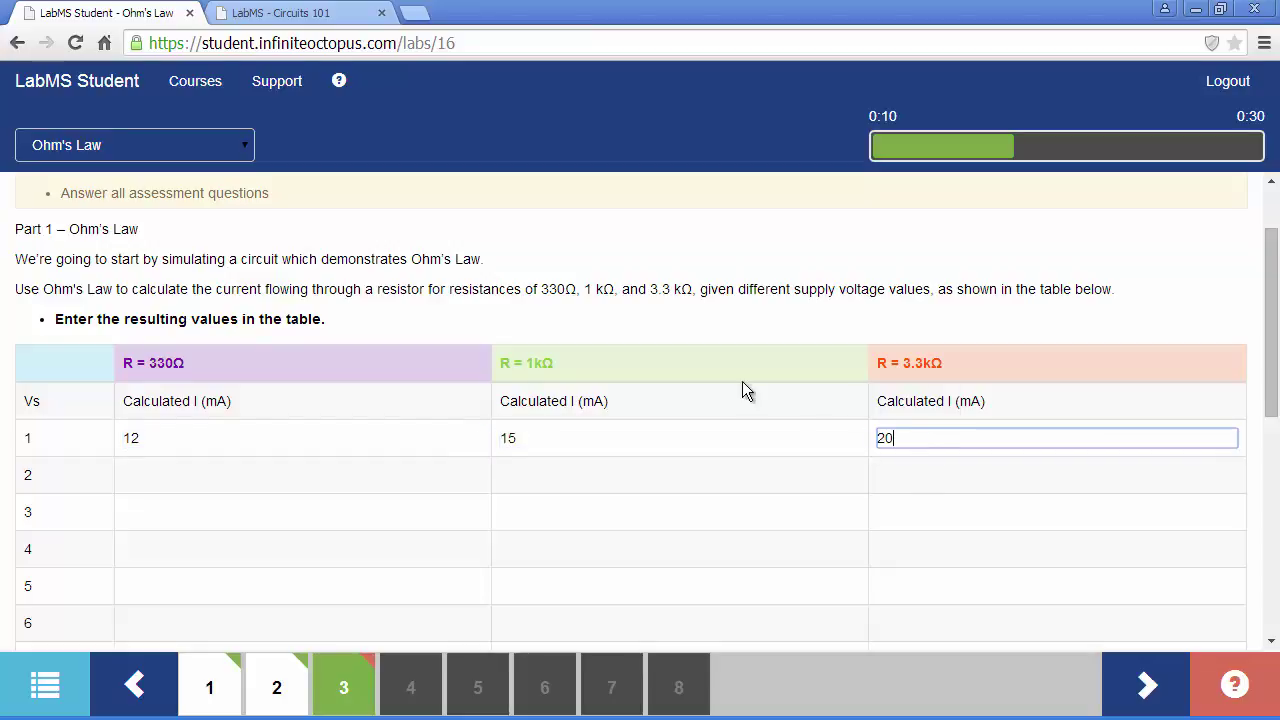
# Step: Review the graph below the current table and submit the assessment
pyautogui.scroll(-4, 706, 391)
pyautogui.scroll(-2, 321, 534)
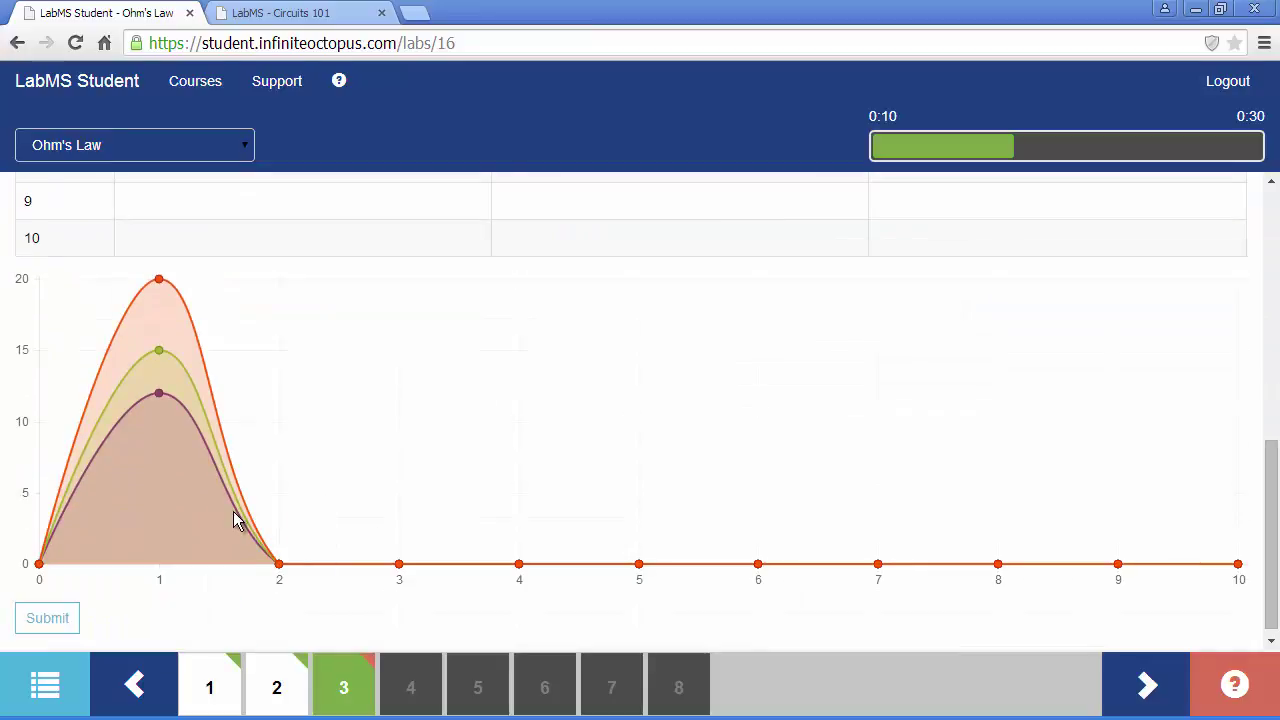
pyautogui.click(60, 622)
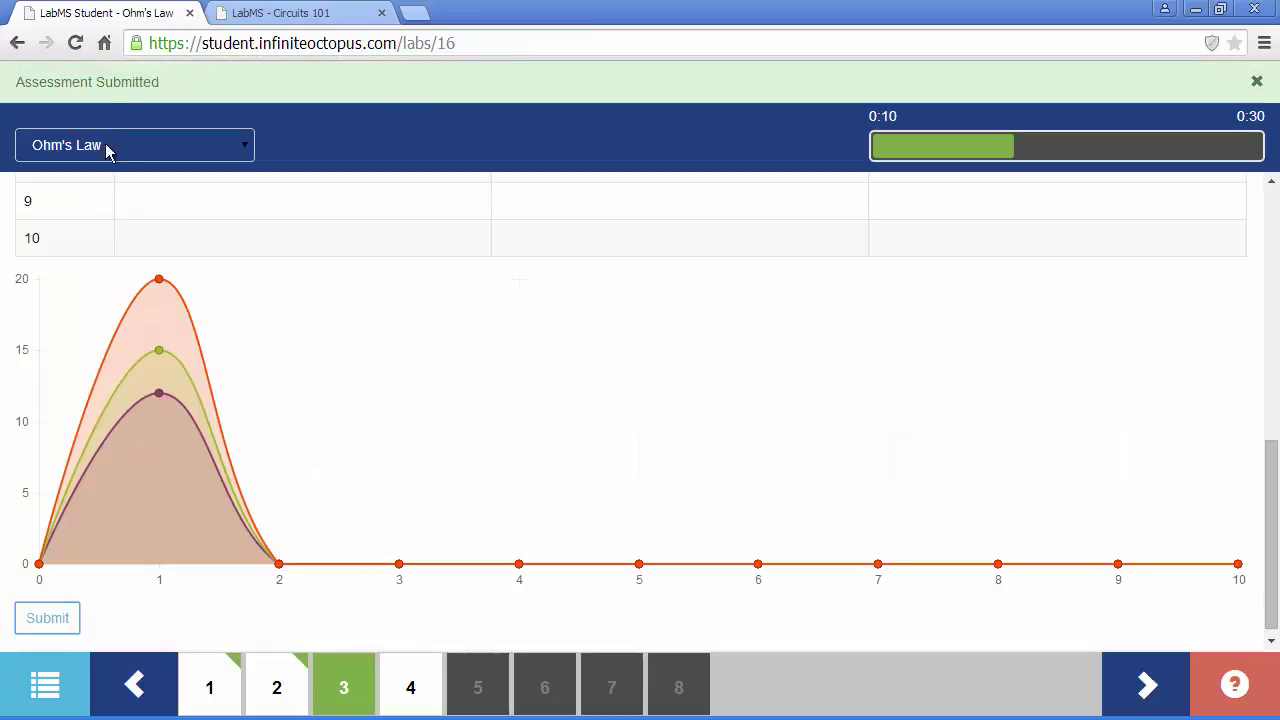
# Step: Go to step 4, Open a Multisim file, and show the help video for opening the circuit file
pyautogui.click(418, 686)
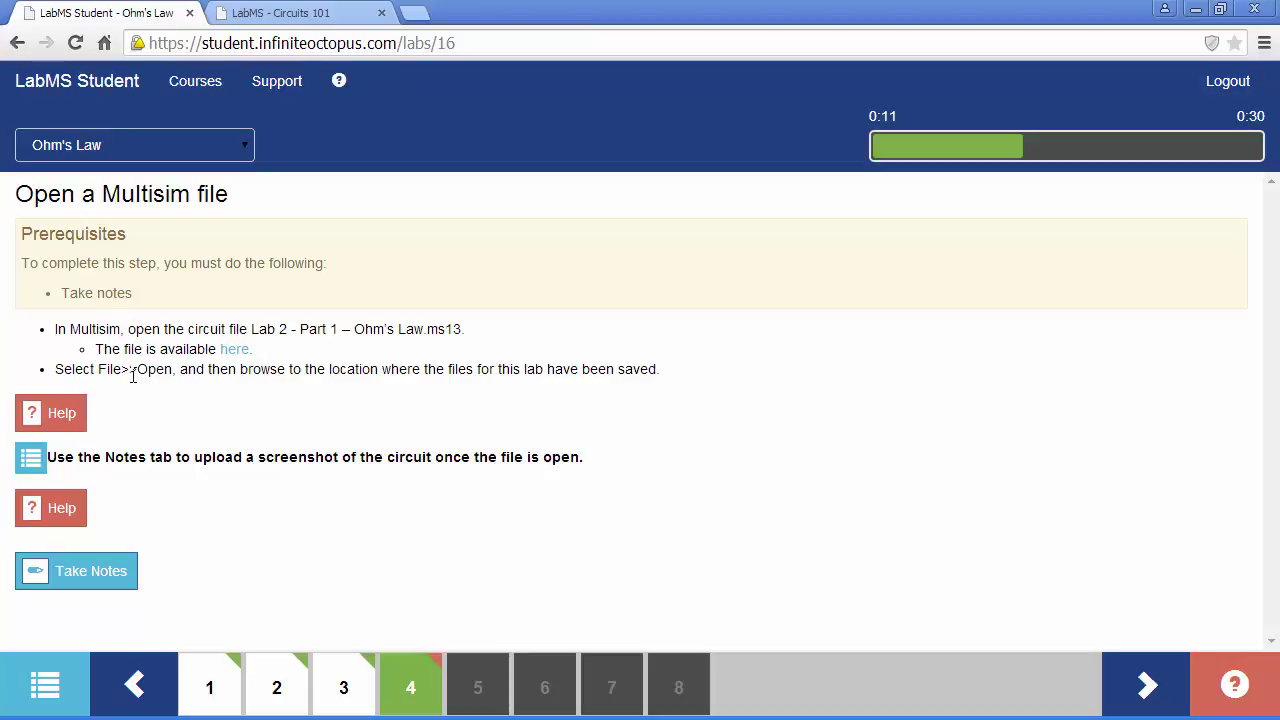
pyautogui.click(69, 428)
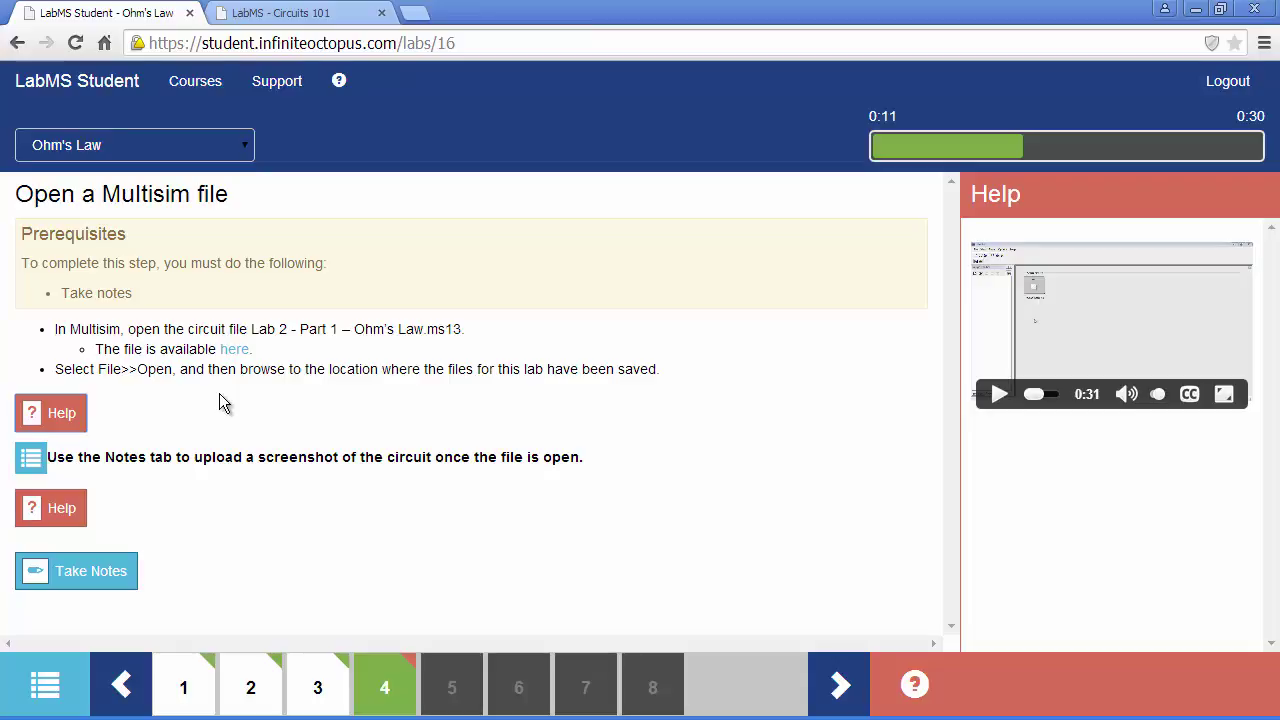
pyautogui.moveTo(365, 689)
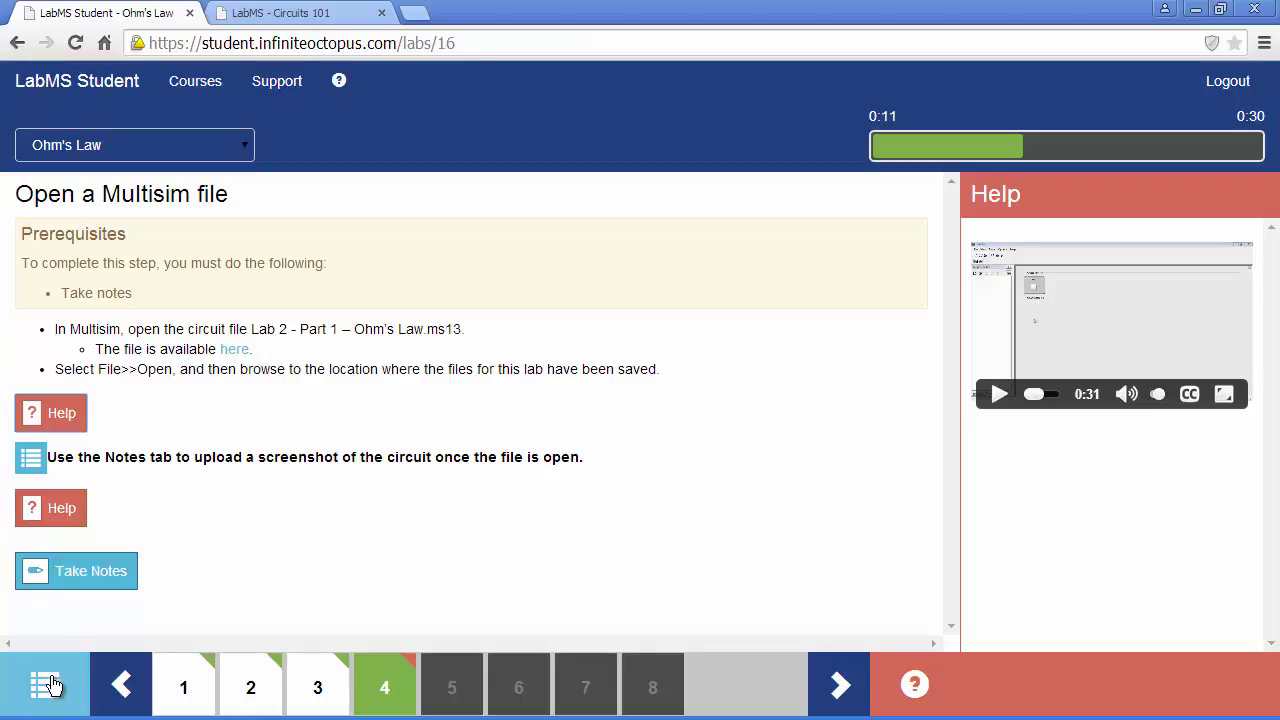
# Step: Save a new note for the Open a Multisim file step reading "Some observations."
pyautogui.click(77, 573)
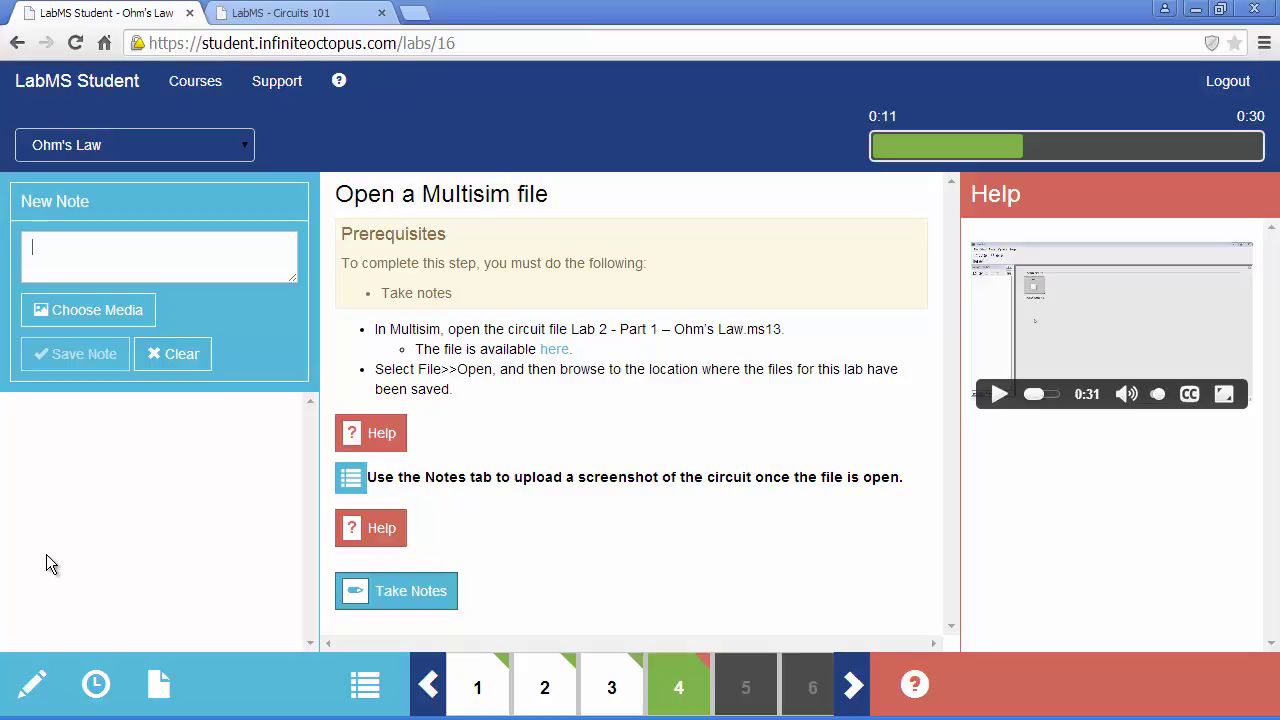
pyautogui.write('Some observations.')
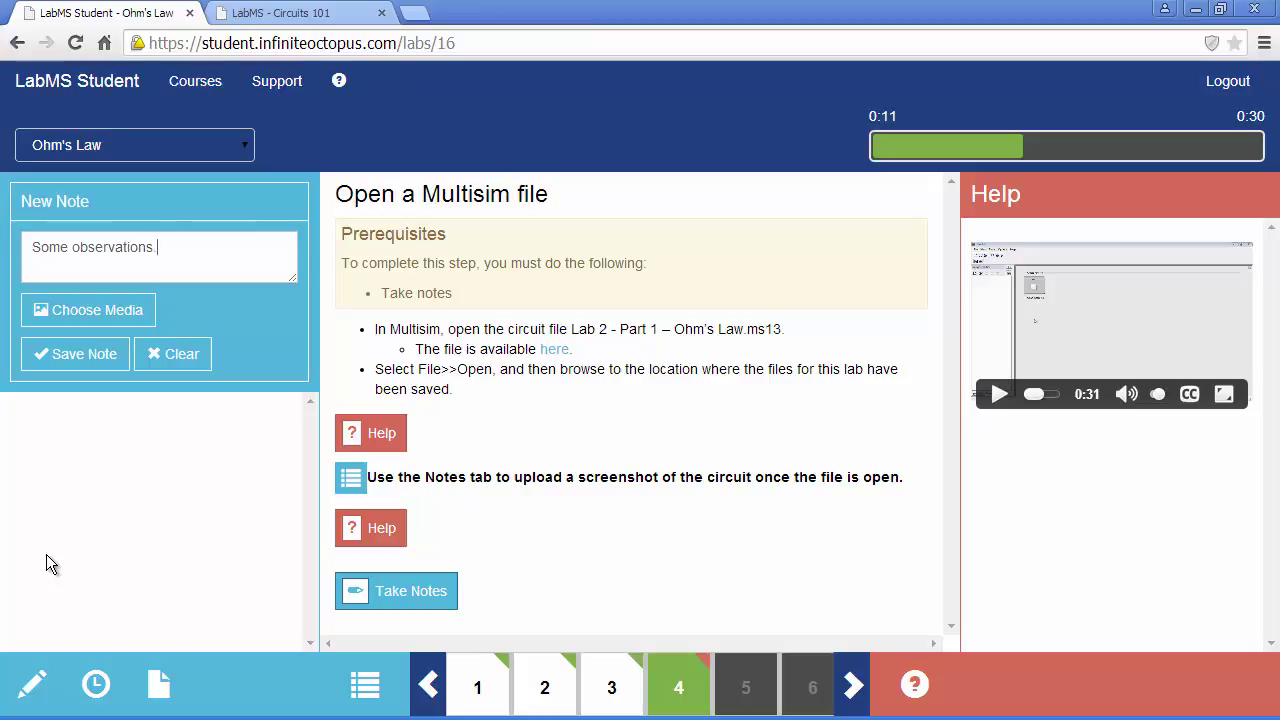
pyautogui.click(86, 354)
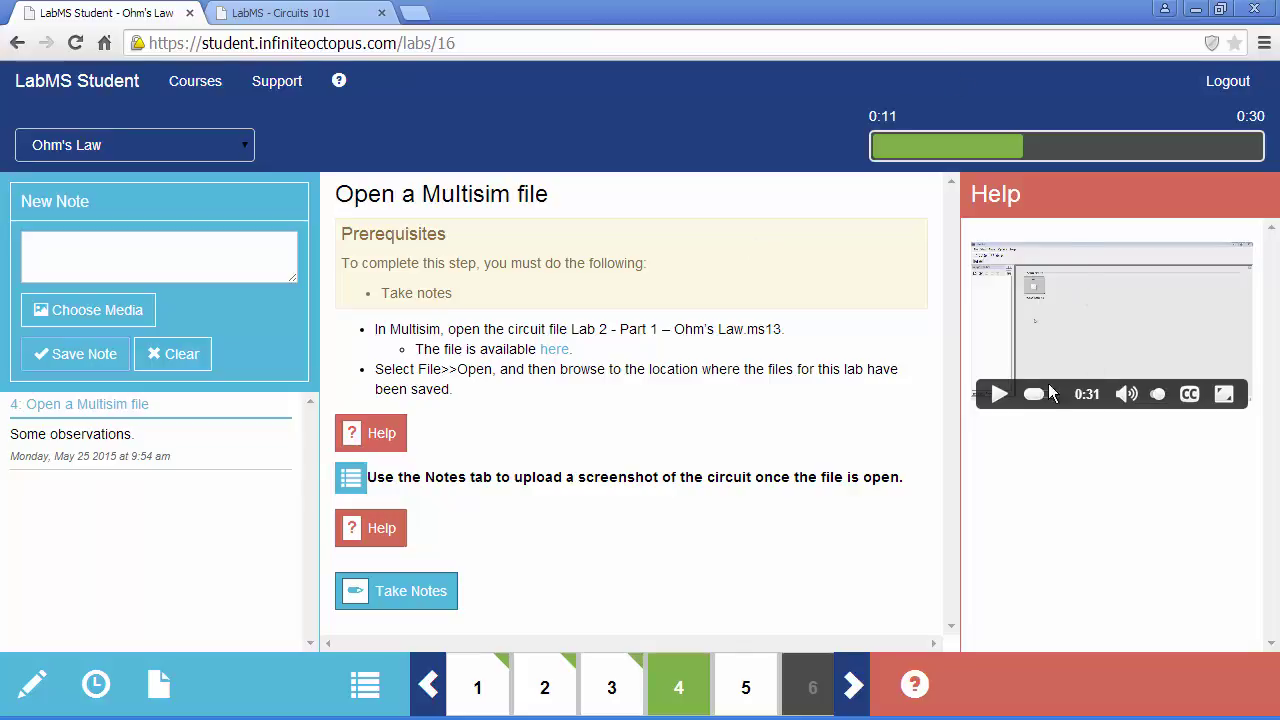
# Step: Close the help and notes areas so only the lab step content is shown
pyautogui.click(912, 684)
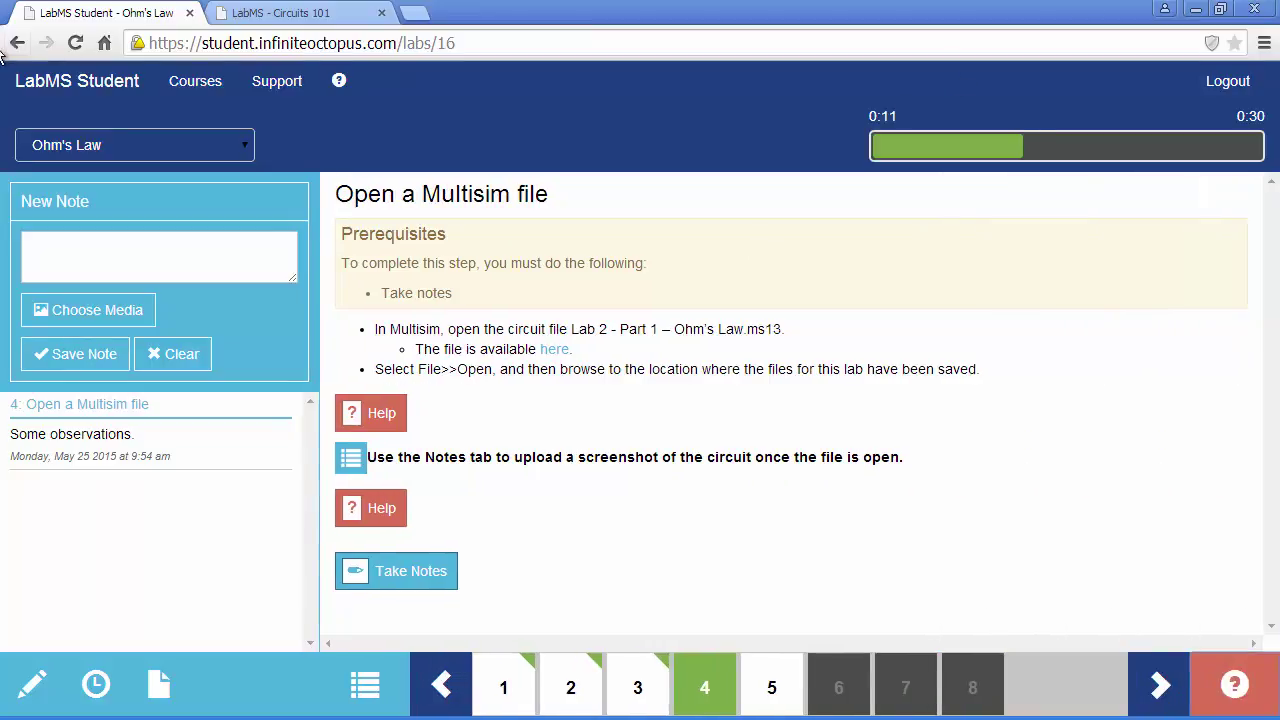
pyautogui.click(365, 688)
pyautogui.moveTo(347, 686)
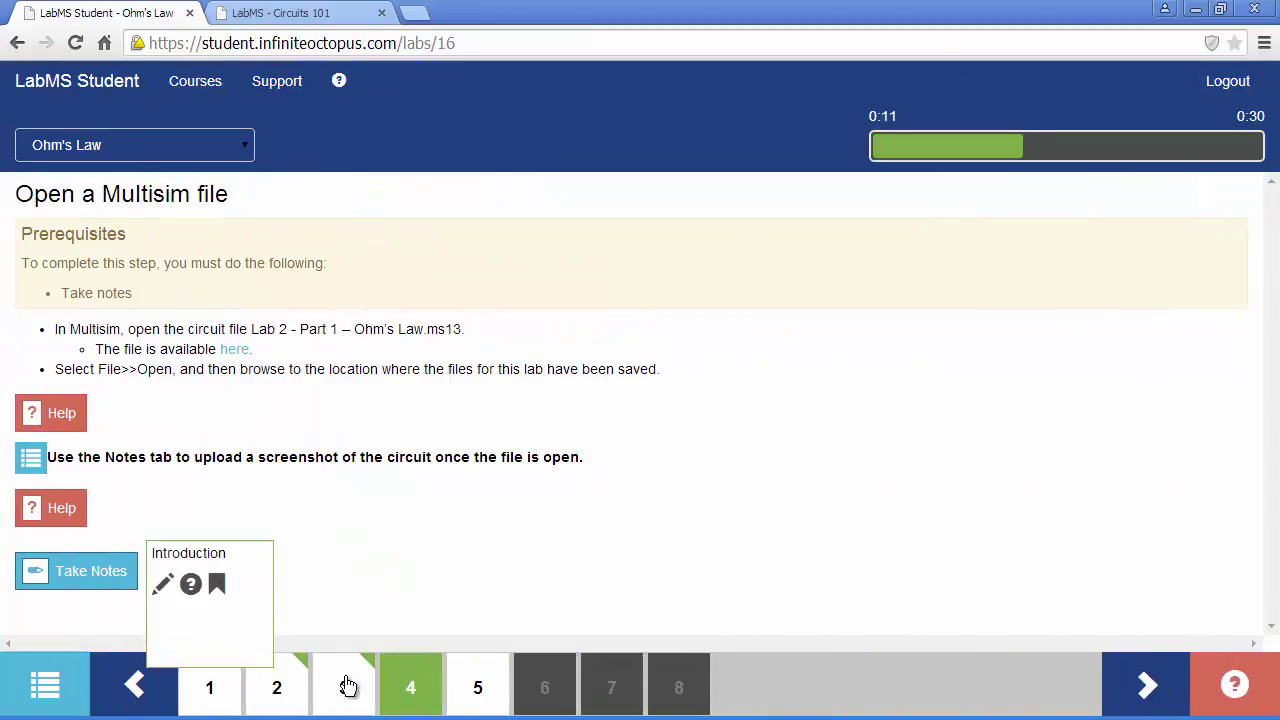
# Step: Open the Ohm's Law lab report from the notes area and browse its sections through Quiz to the Lab Conclusion
pyautogui.click(64, 698)
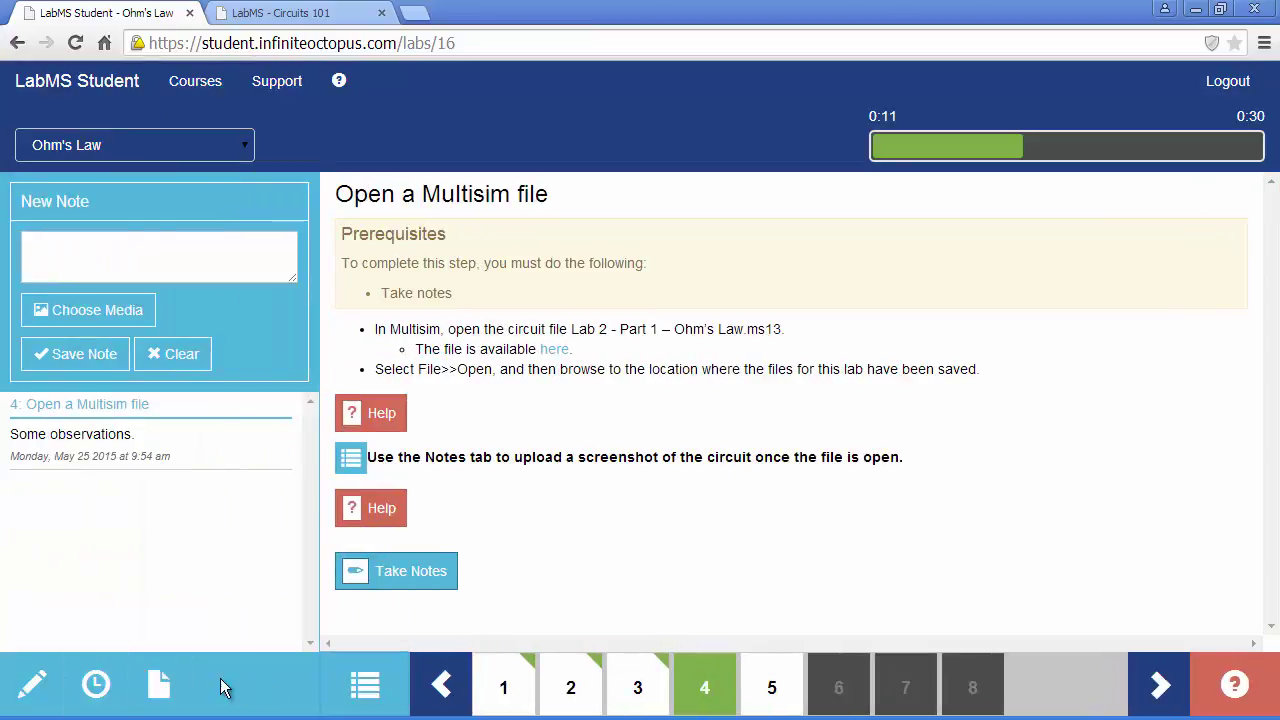
pyautogui.click(158, 682)
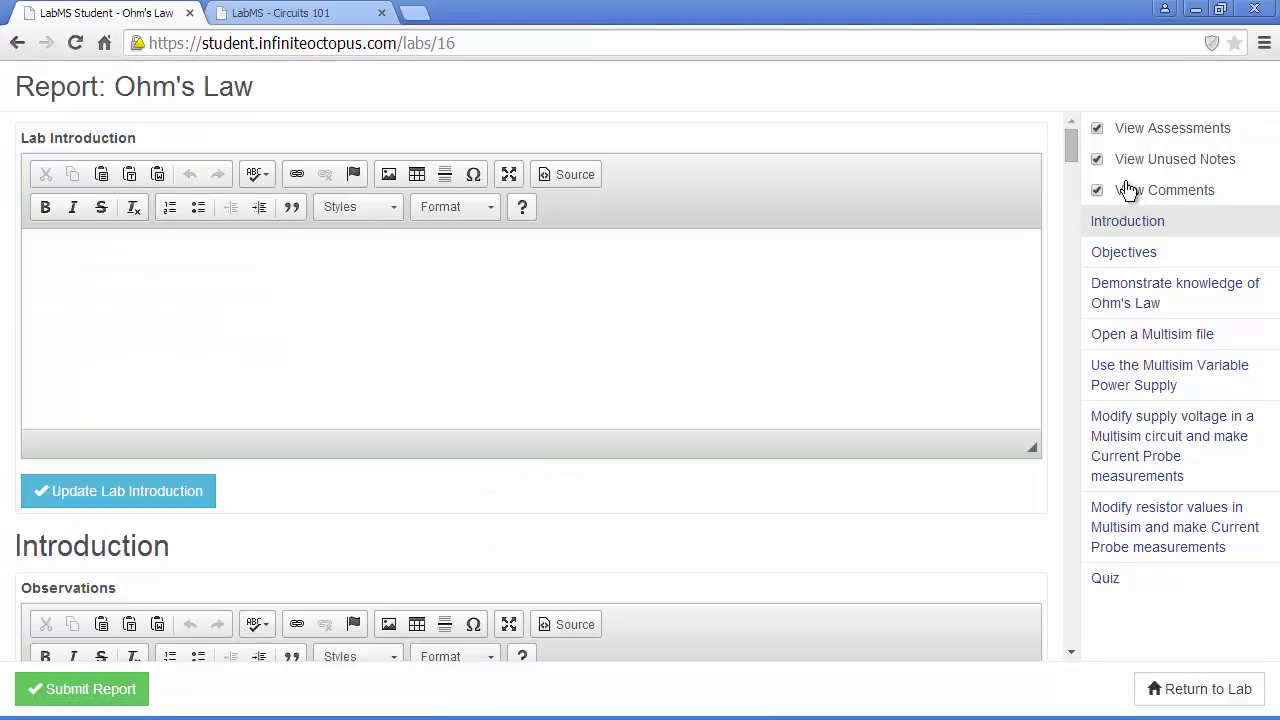
pyautogui.click(1137, 420)
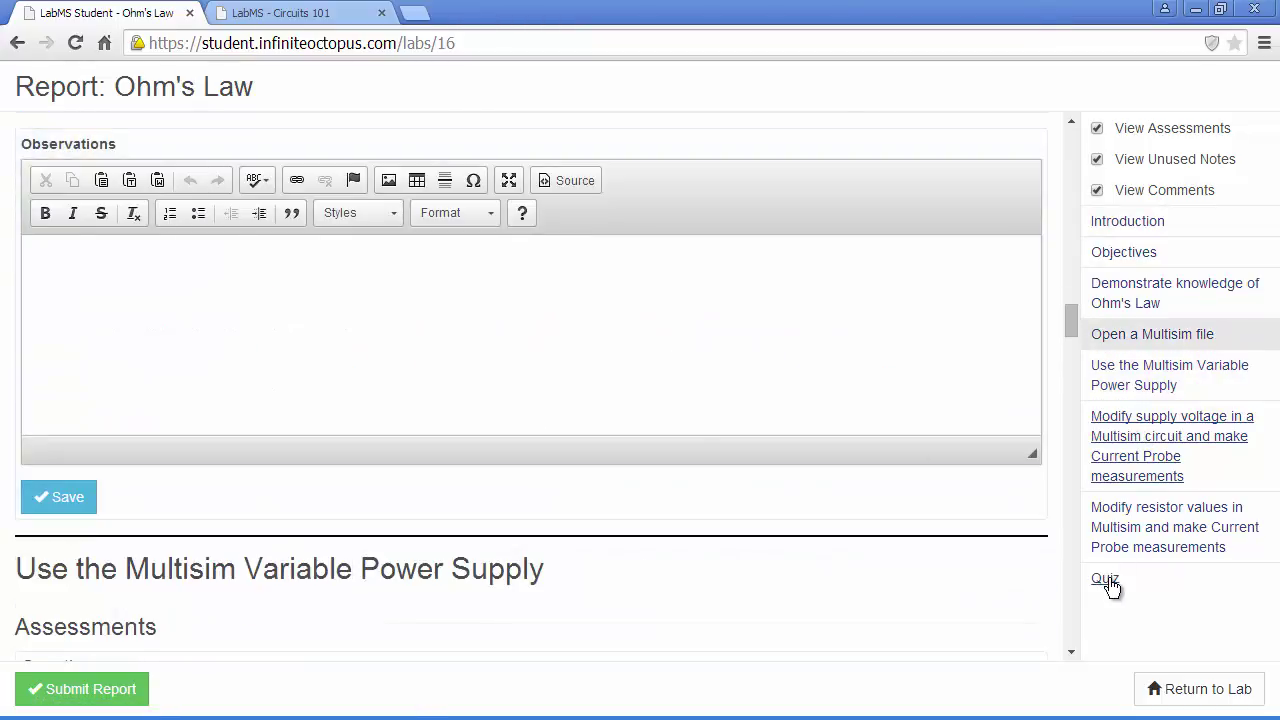
pyautogui.click(1106, 582)
pyautogui.scroll(-10, 508, 460)
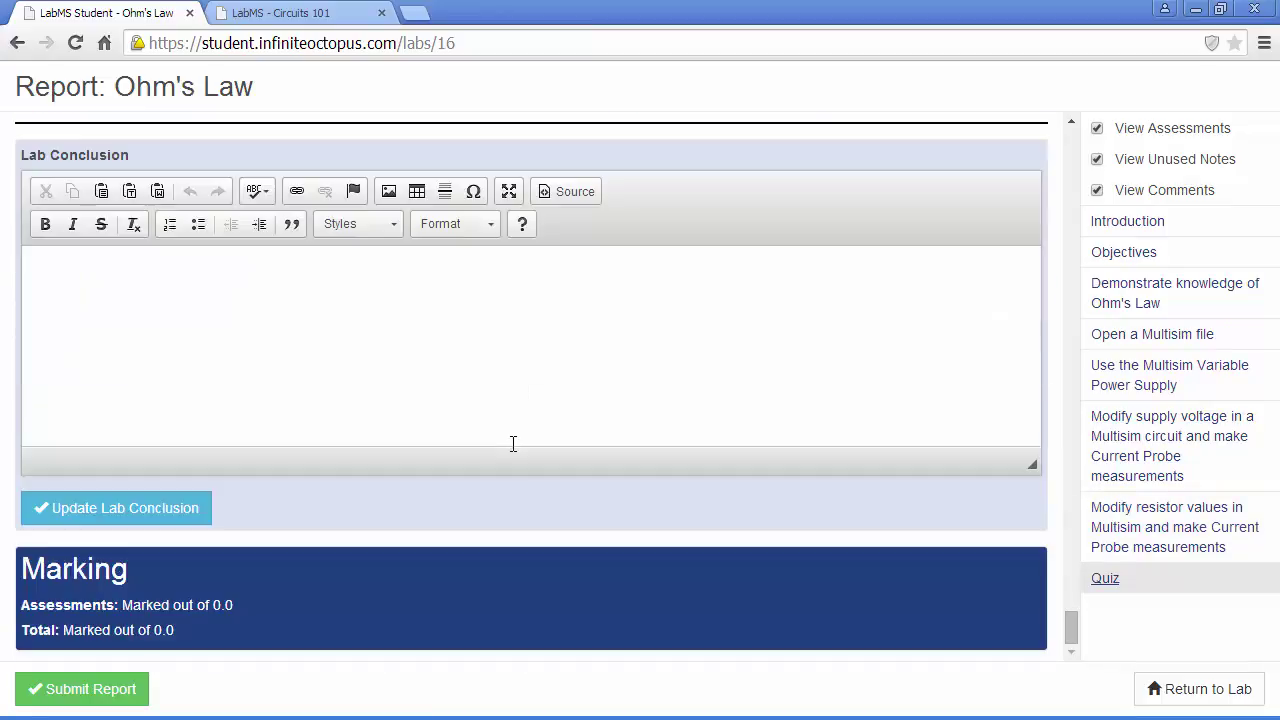